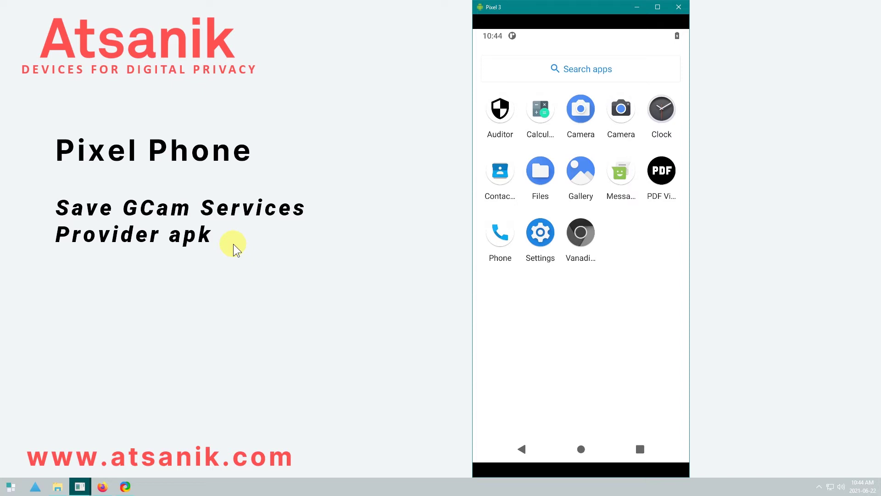
Launch the first Camera app, then the second Camera app, from the phone's app drawer
left_click(592, 121)
left_click(621, 116)
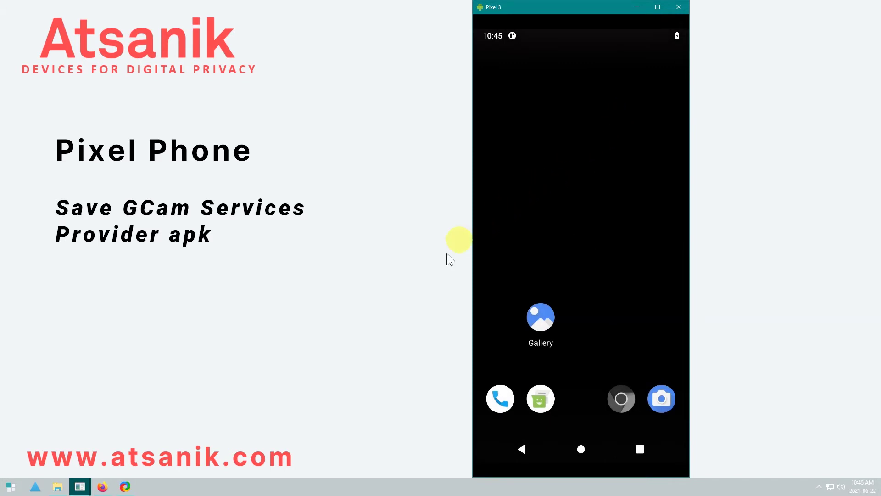
left_click(102, 486)
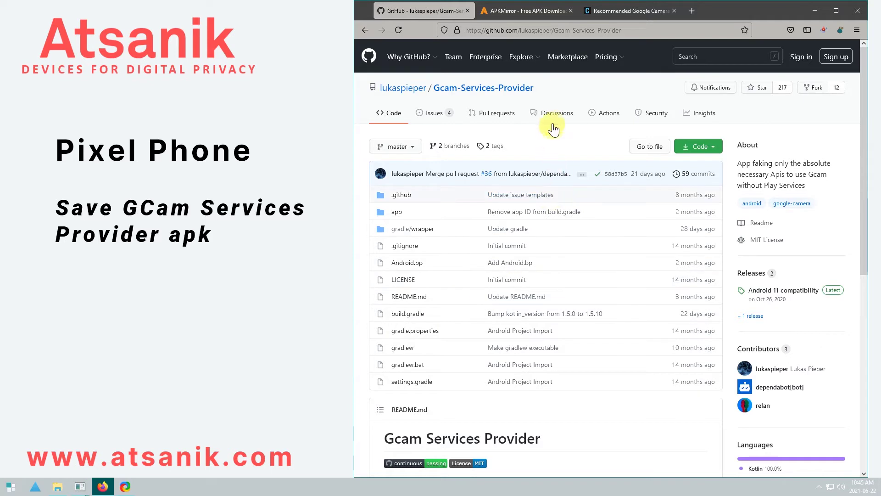
Save app-debug.apk from the Gcam-Services-Provider Android 11 compatibility release on GitHub
scroll(540, 126, "down", 8)
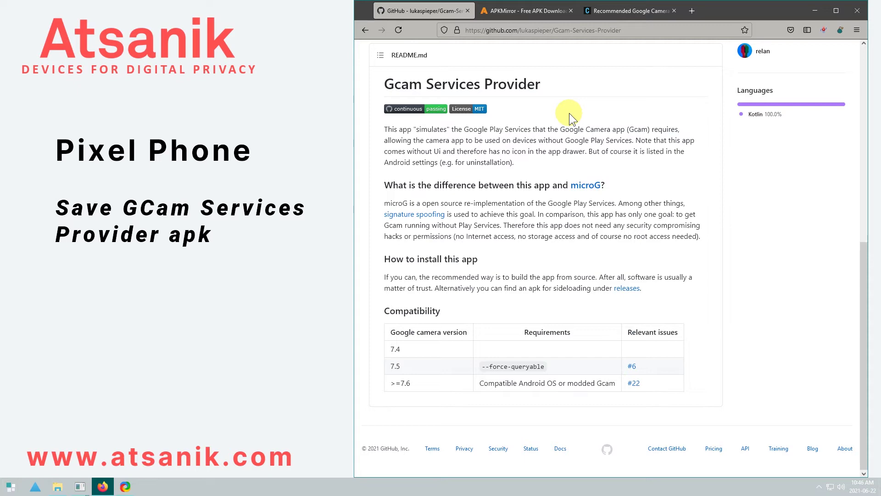
scroll(569, 113, "up", 7)
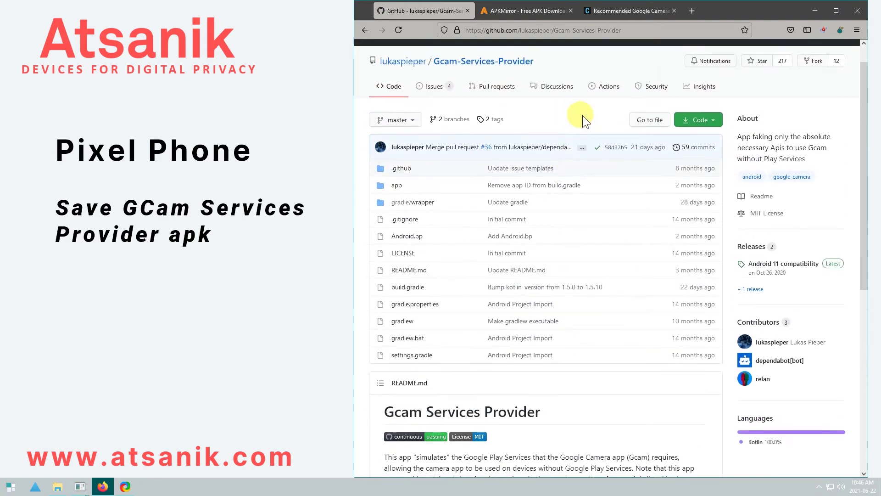
left_click(811, 266)
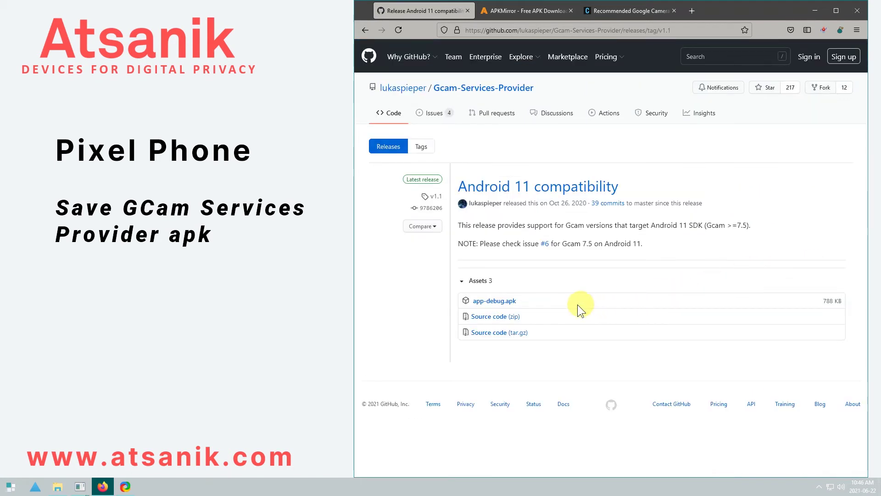
left_click(504, 304)
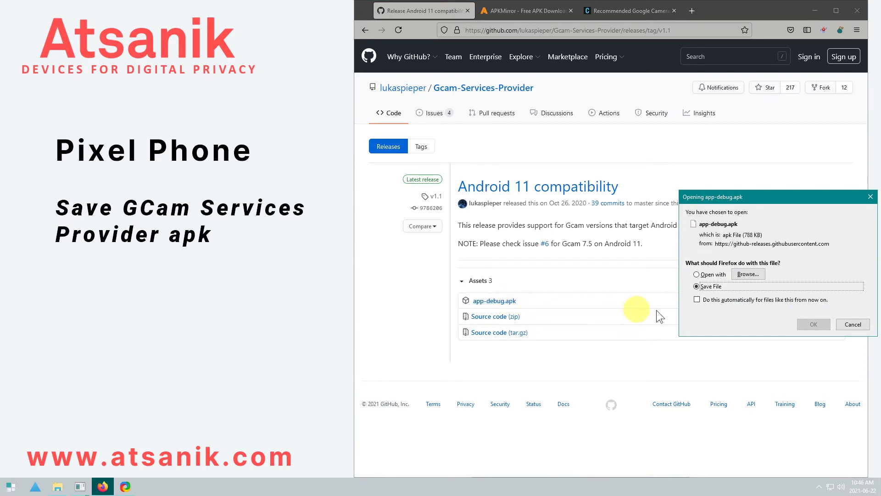
left_click(804, 322)
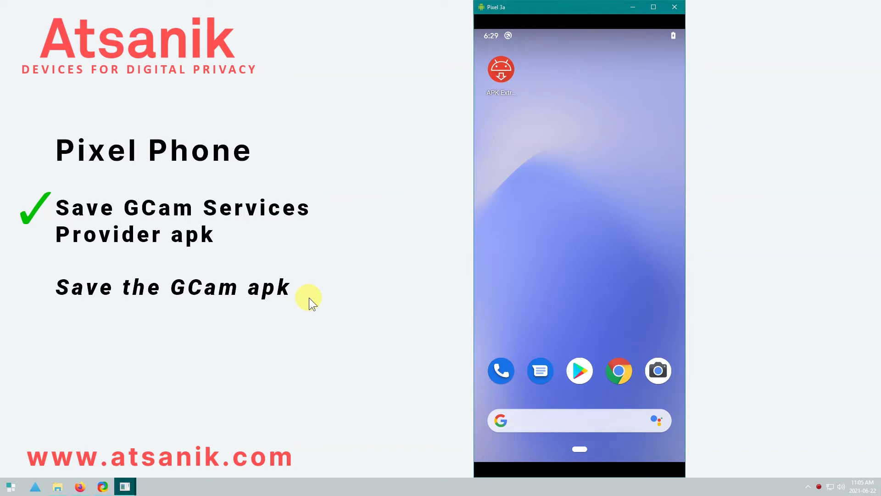
Export the system Camera app's apk in APK Extractor, with system apps shown and searching 'camera'
left_click(501, 75)
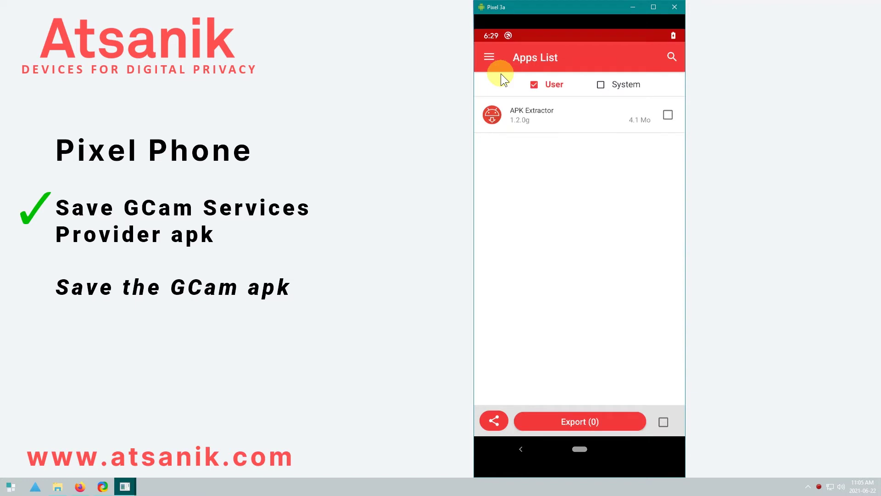
left_click(601, 86)
left_click(672, 60)
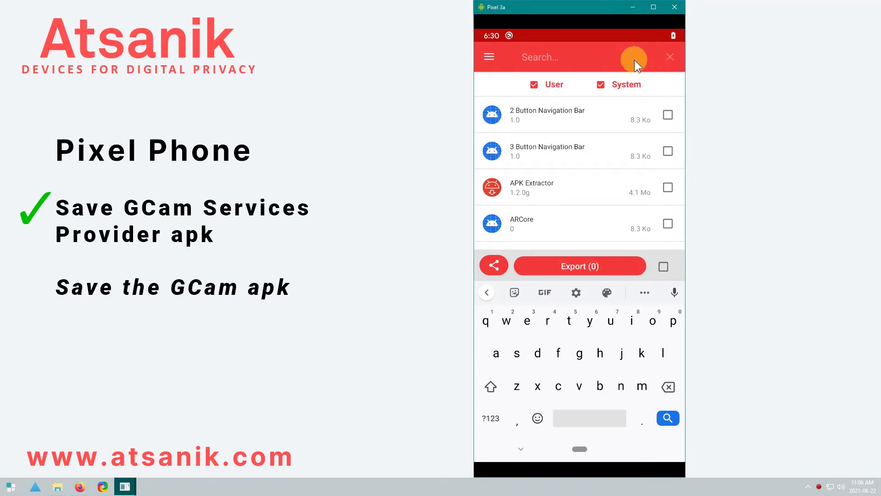
type("camera")
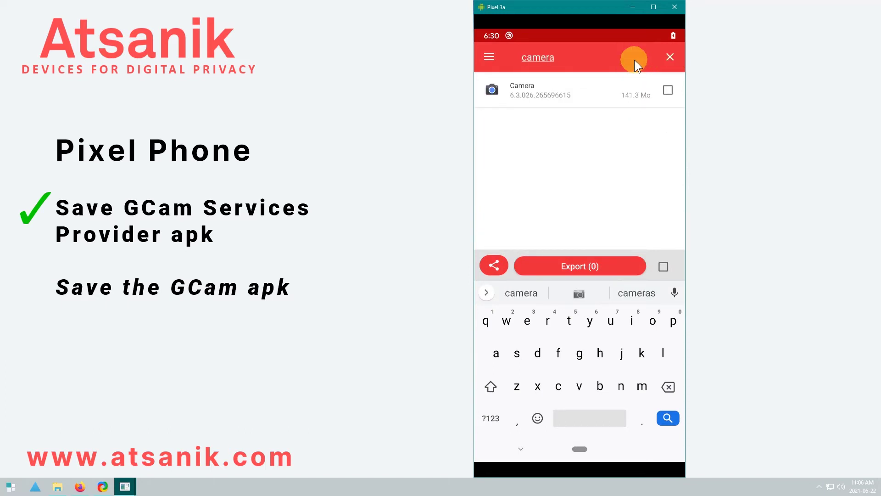
left_click(668, 91)
left_click(613, 266)
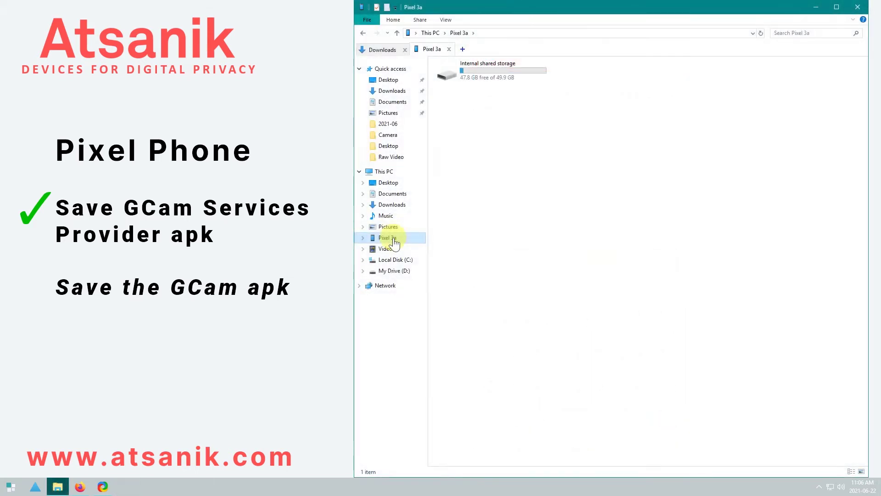
Copy the Camera apk from the phone's APKExtractor folder into the computer's Downloads folder
double_click(505, 72)
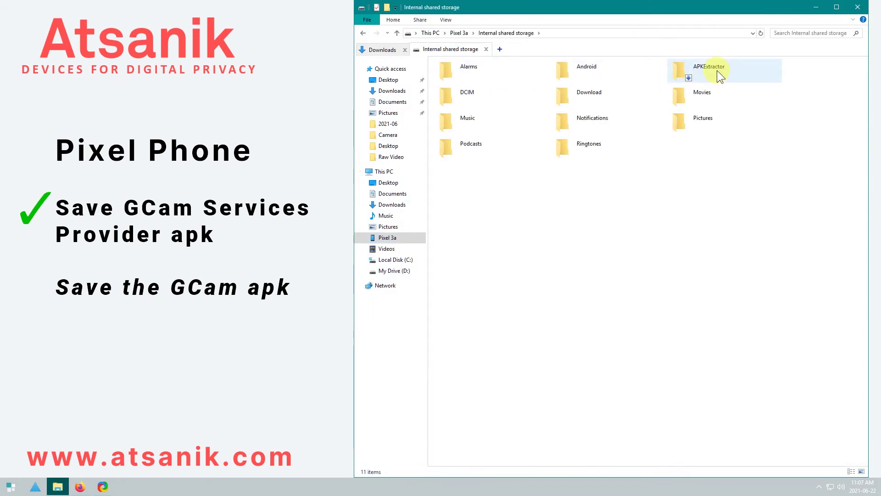
double_click(717, 70)
left_click(514, 72)
right_click(514, 71)
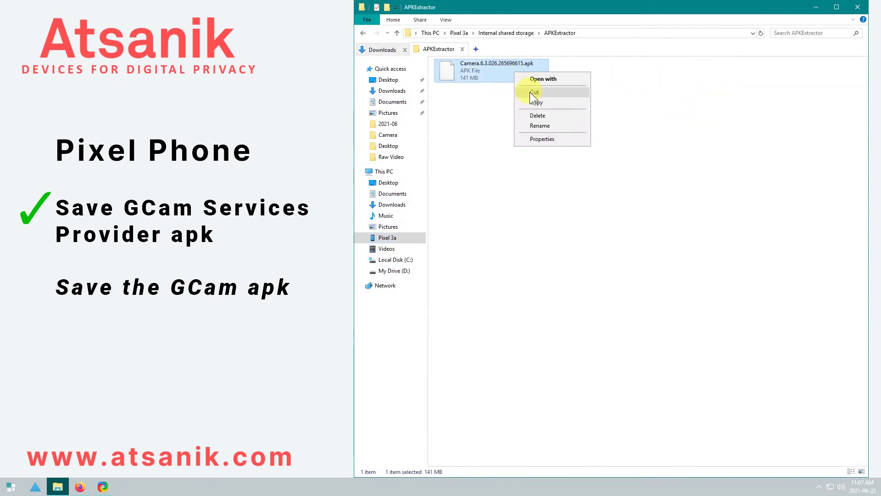
left_click(537, 103)
left_click(388, 51)
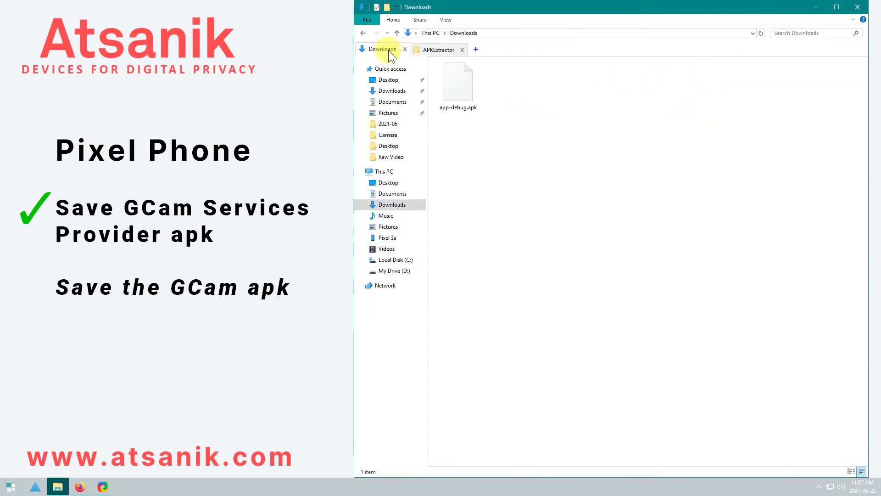
right_click(519, 81)
left_click(536, 144)
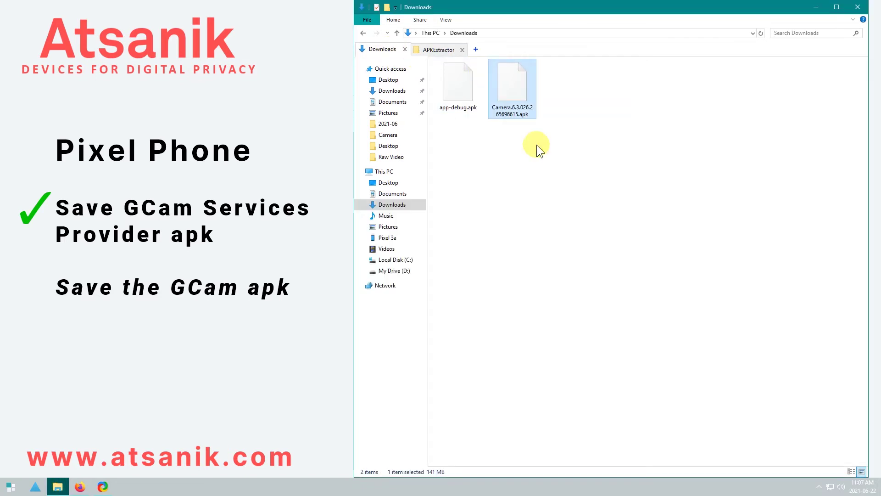
left_click(80, 487)
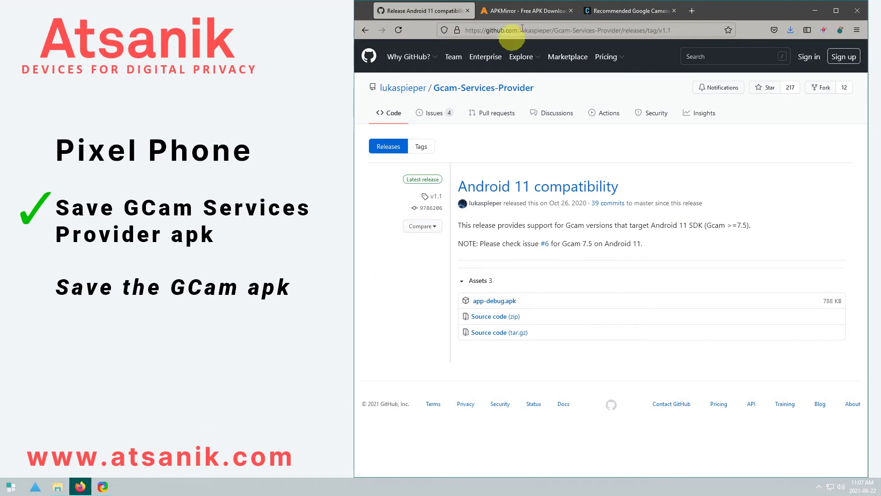
Search APKMirror for 'gcam' and bring up the GCam Hub recommended ports page
left_click(524, 11)
left_click(728, 106)
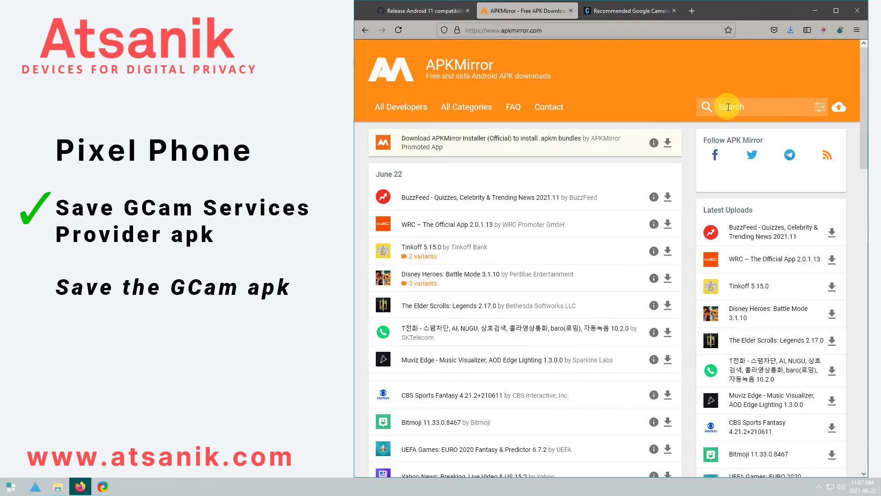
type("gcam")
key("Return")
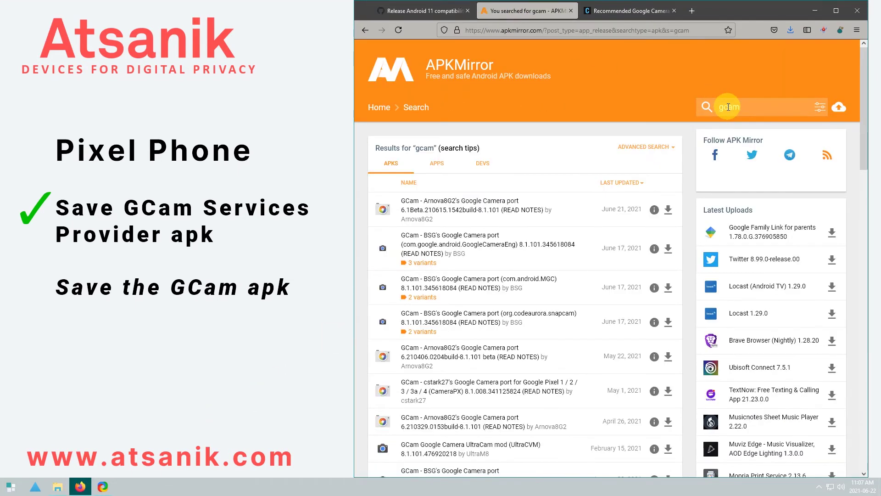
left_click(640, 13)
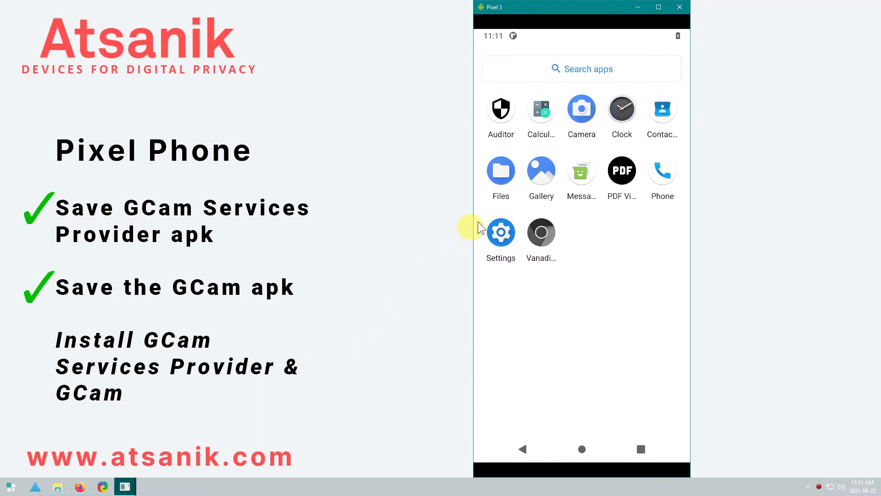
Install Gcam Services Provider from app-debug.apk in the Pixel 3's internal storage
left_click(500, 179)
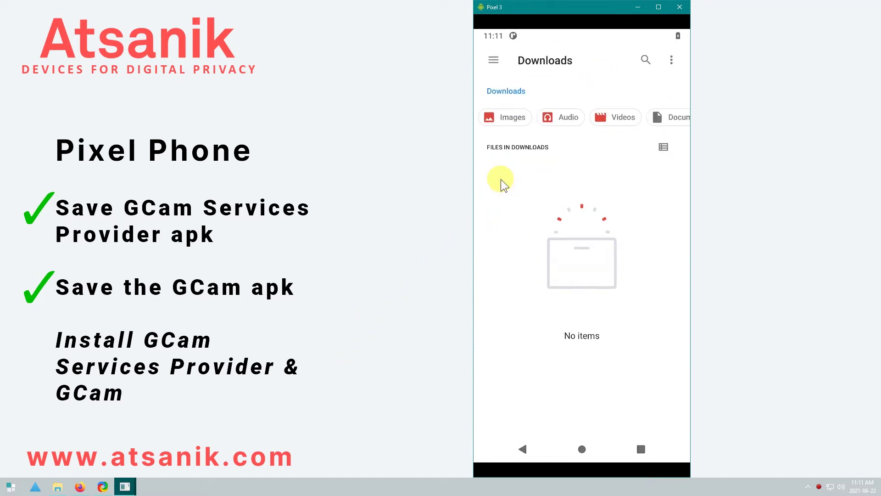
left_click(493, 60)
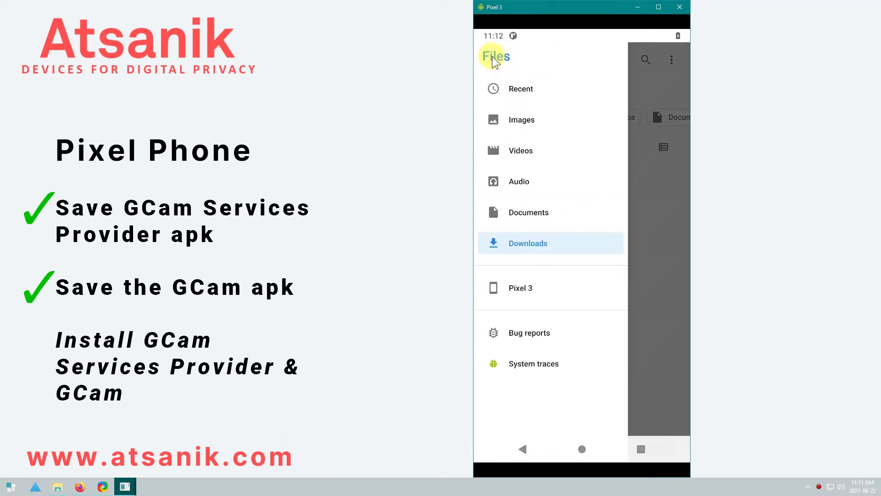
left_click(521, 289)
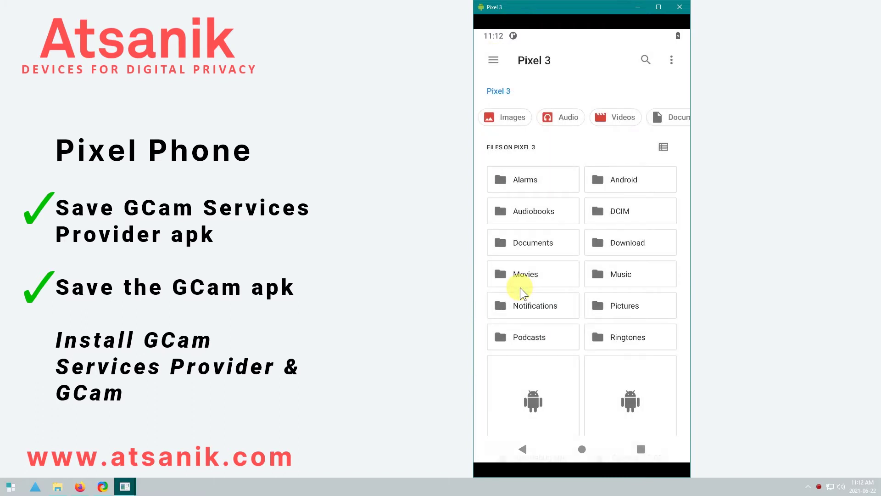
scroll(527, 292, "down", 3)
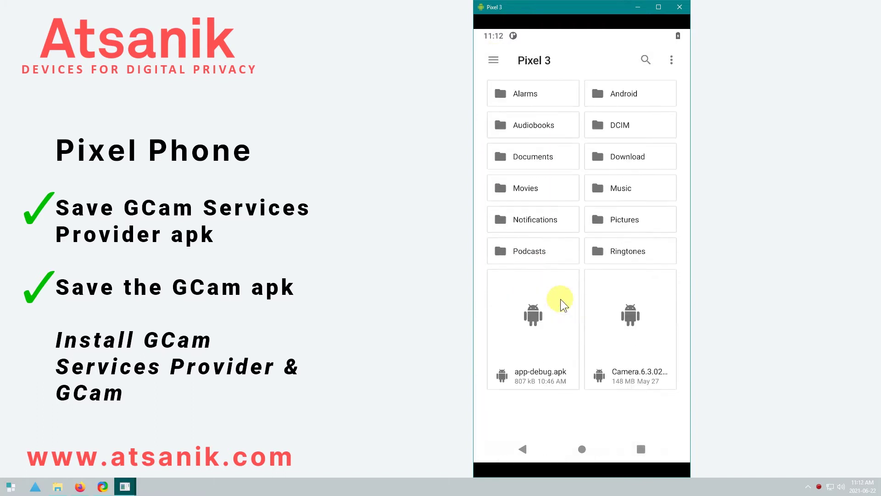
left_click(534, 330)
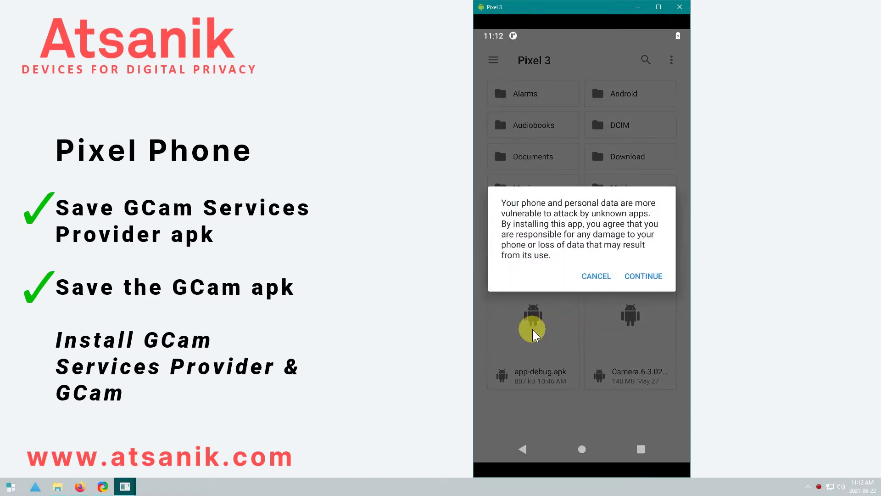
left_click(648, 278)
left_click(644, 276)
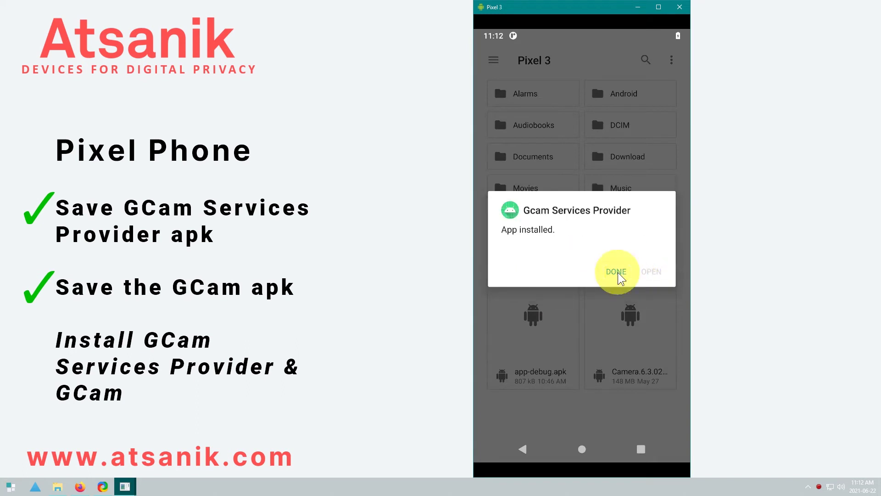
left_click(616, 272)
Install the downloaded Camera apk, accepting the unknown-apps warning
left_click(630, 315)
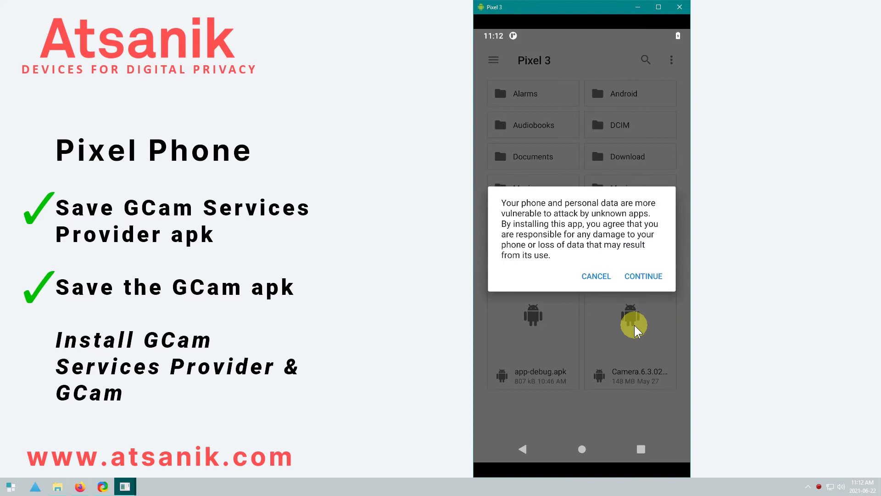
left_click(643, 276)
left_click(651, 272)
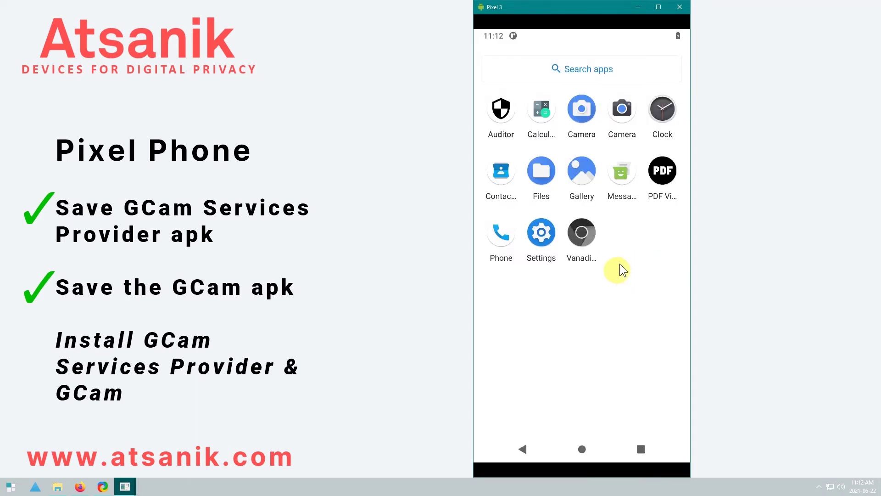
Grant the new Camera app camera, location, audio and photos/media permissions
left_click(625, 109)
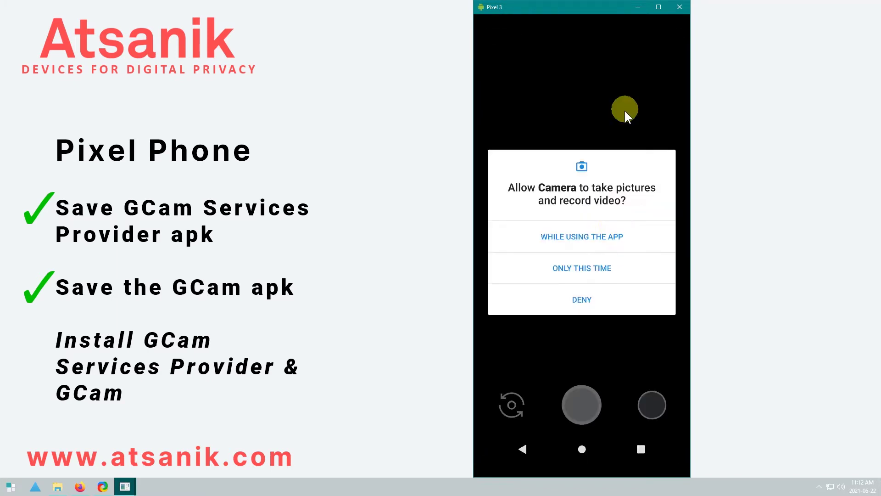
left_click(612, 236)
left_click(612, 235)
left_click(612, 236)
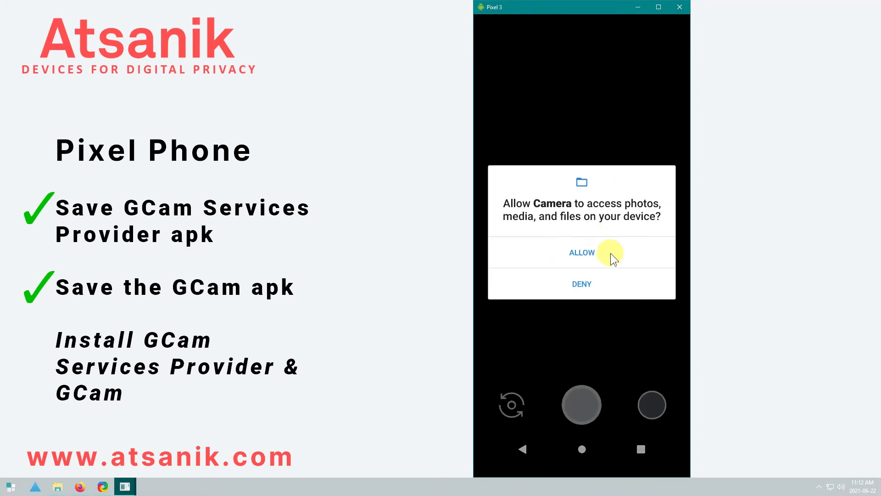
left_click(611, 252)
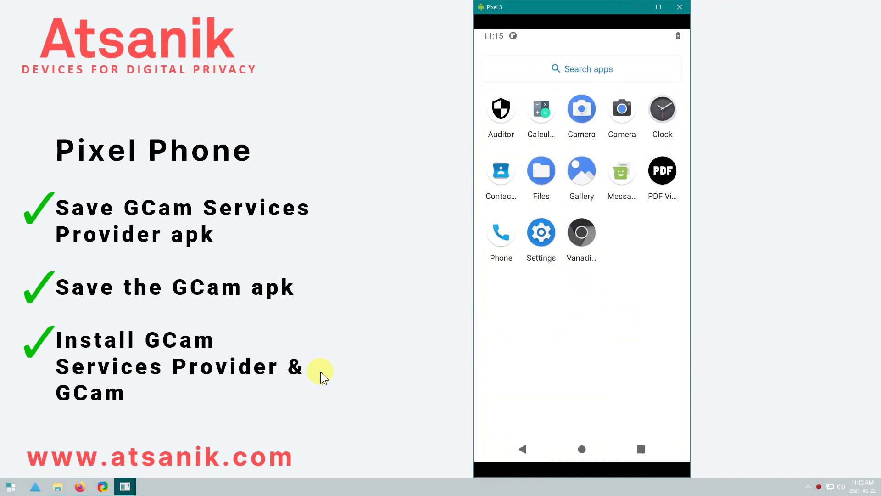
Turn off Background data for the 181 MB Camera app in Settings
left_click(542, 233)
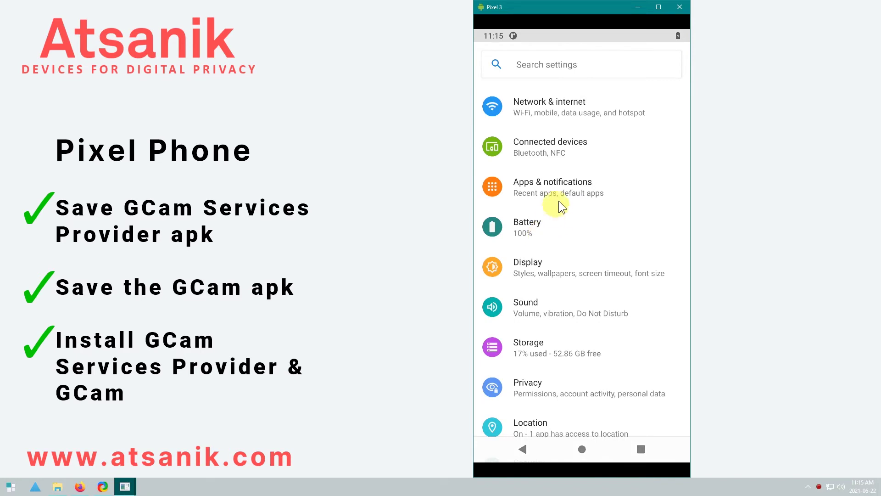
left_click(566, 193)
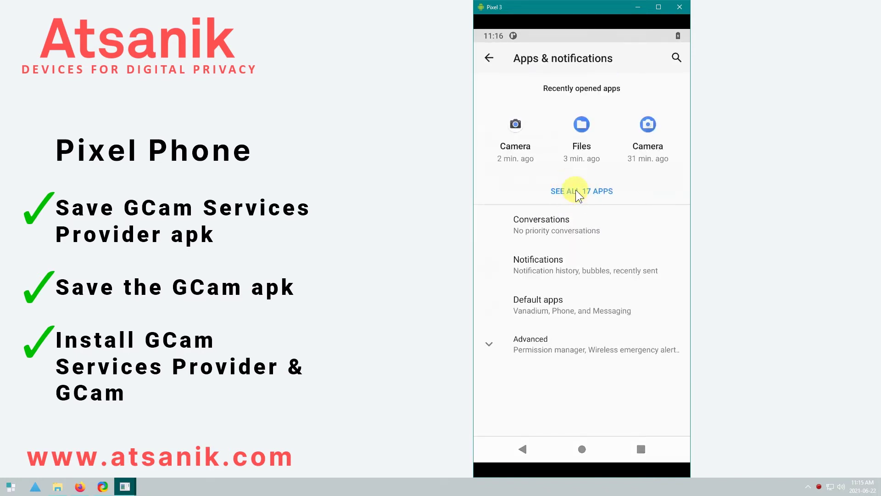
left_click(575, 189)
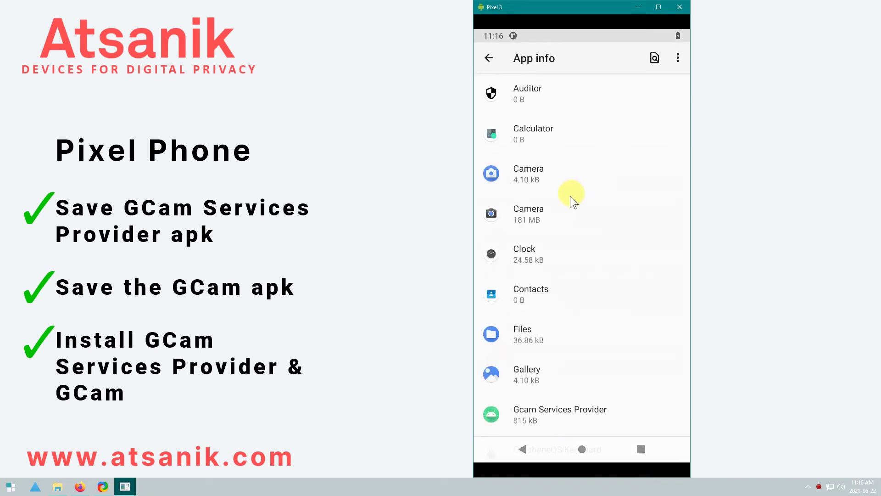
left_click(527, 222)
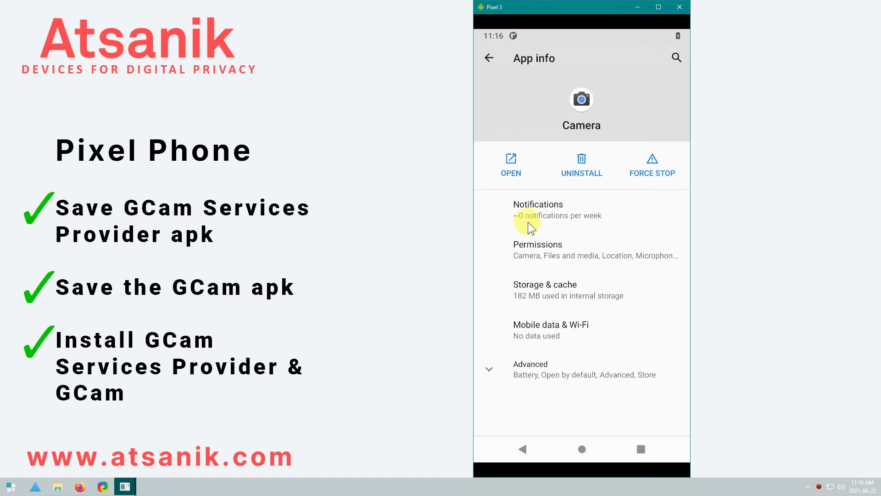
left_click(550, 325)
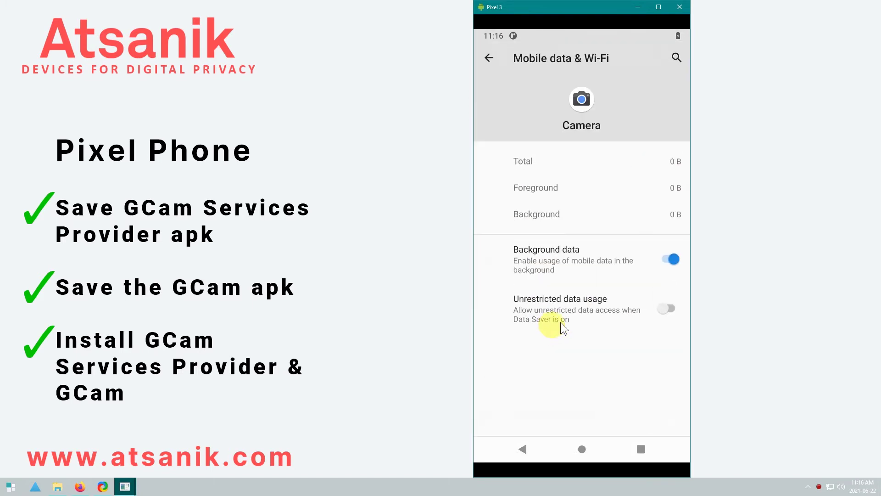
left_click(668, 260)
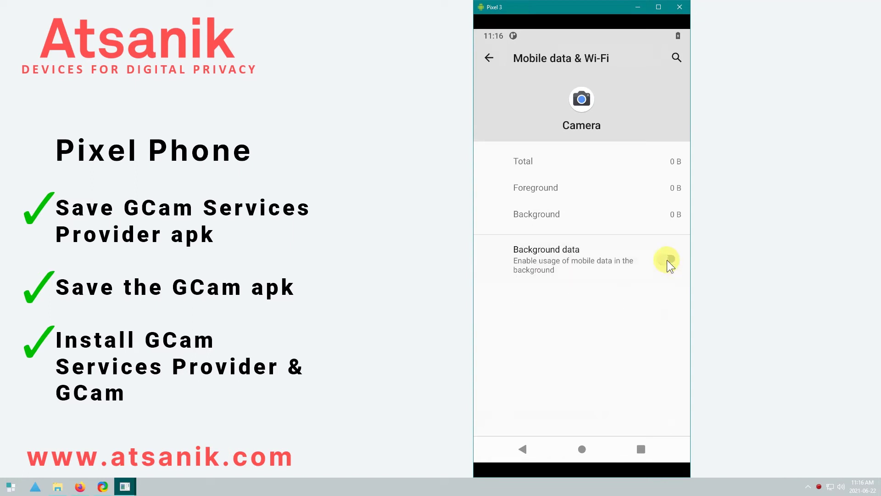
Go to the Camera app's Network permission setting
left_click(491, 59)
left_click(538, 246)
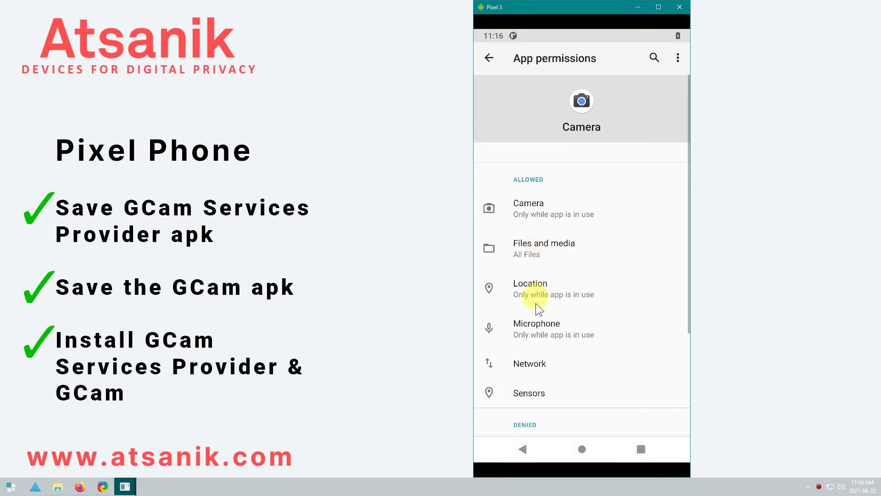
left_click(529, 363)
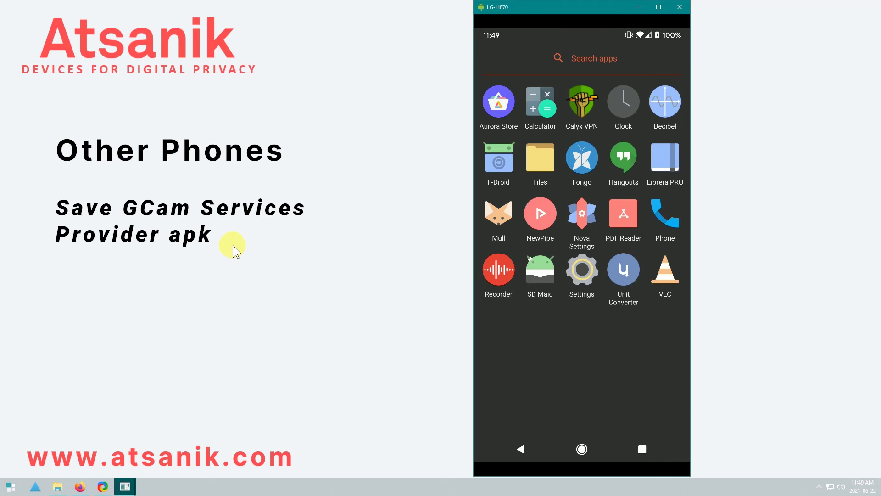
Save app-debug.apk from the v1.1 Android 11 compatibility release of Gcam-Services-Provider
left_click(80, 487)
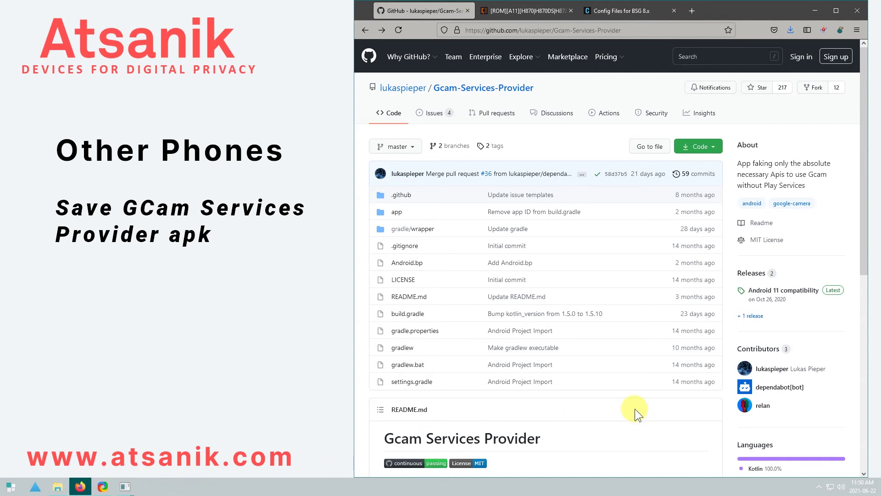
scroll(635, 408, "down", 4)
scroll(635, 408, "down", 3)
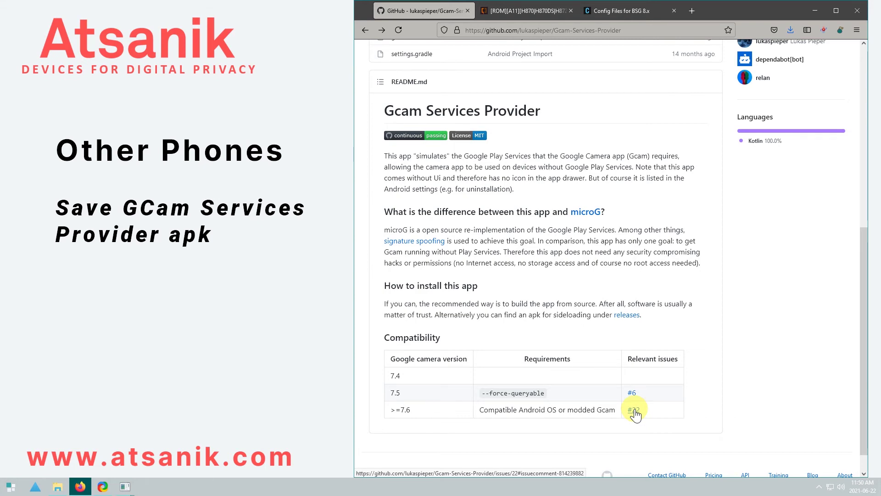
scroll(635, 411, "up", 6)
scroll(634, 409, "up", 1)
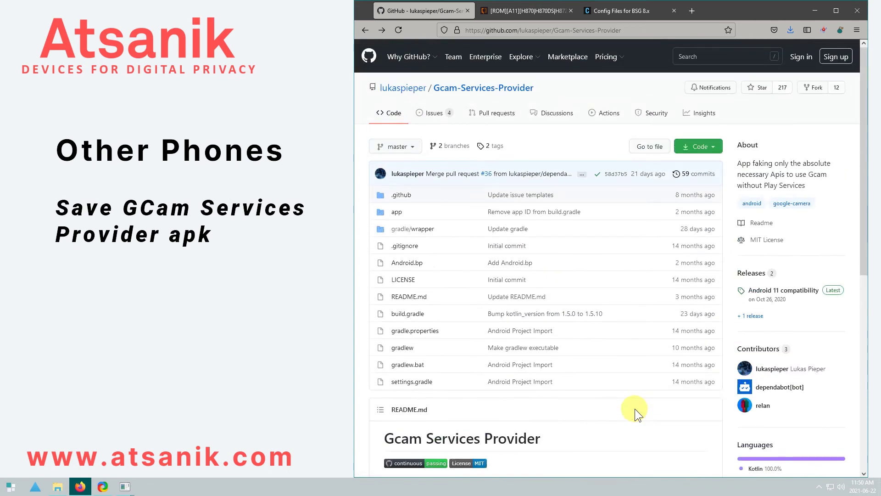
left_click(807, 290)
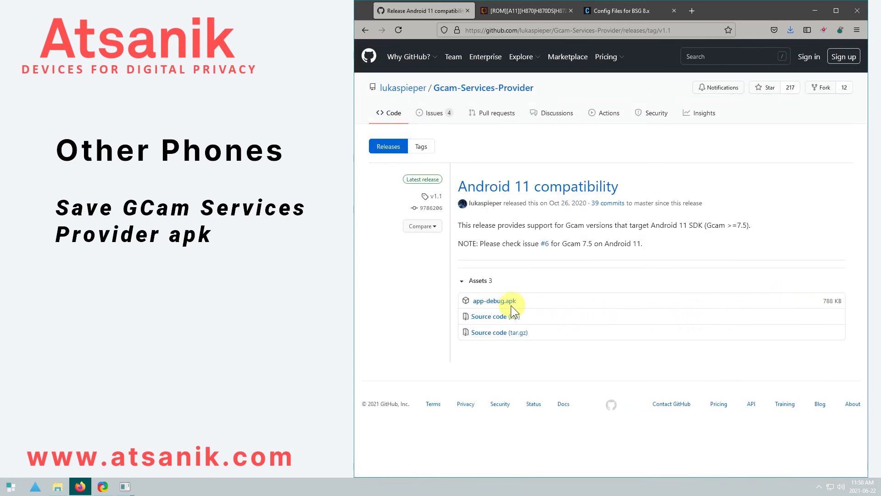
left_click(507, 305)
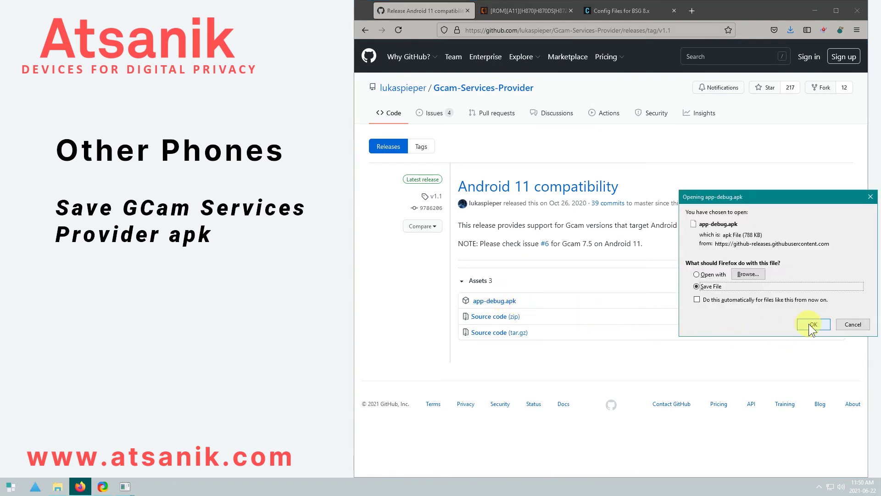
left_click(809, 323)
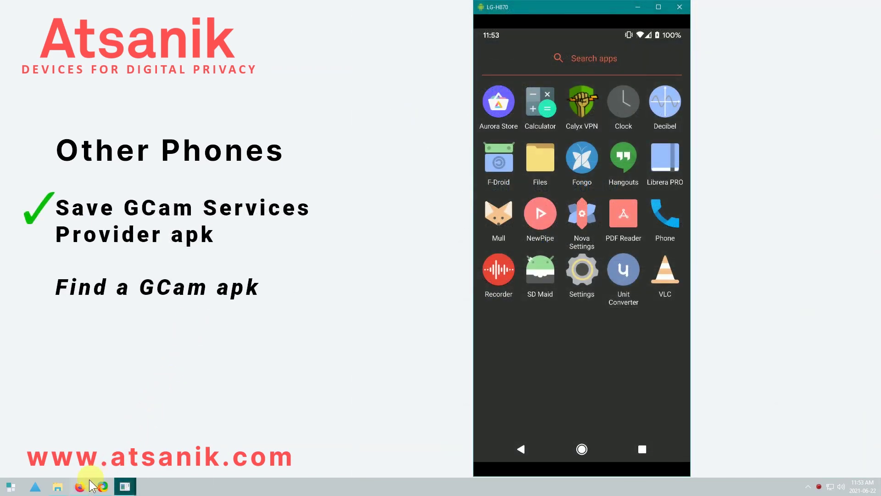
Download MGC_8.1.101_A9_PVs_libs_Eng.apk from the LG G6 folder on SourceForge
left_click(80, 488)
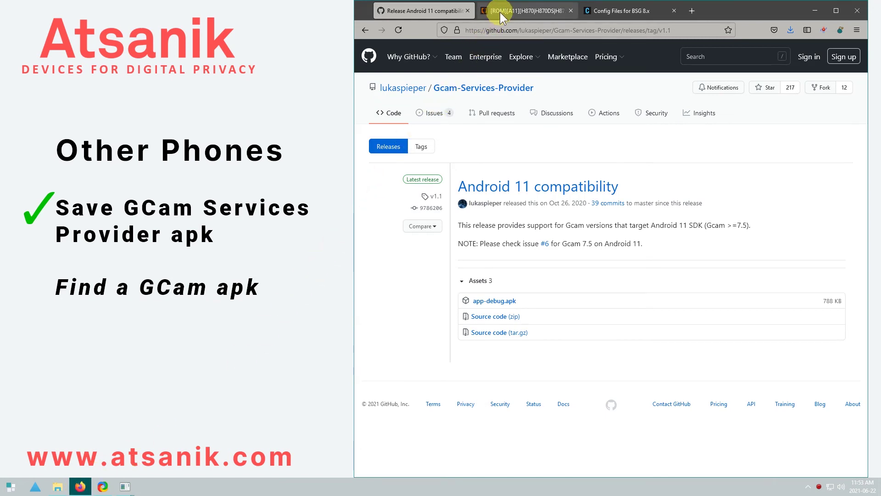
left_click(500, 12)
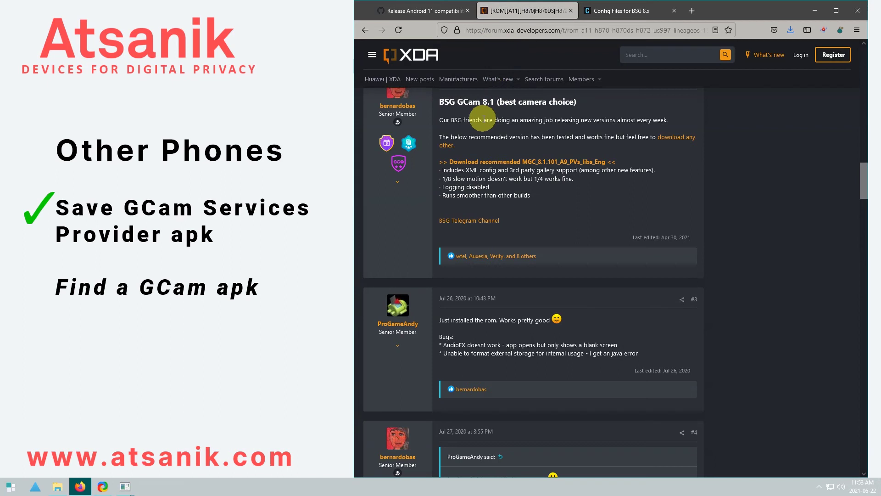
scroll(483, 119, "up", 1)
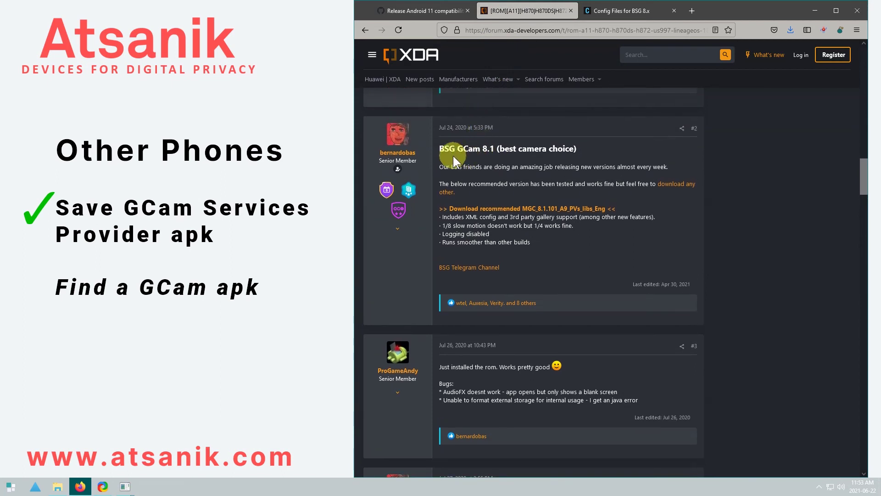
left_click(558, 210)
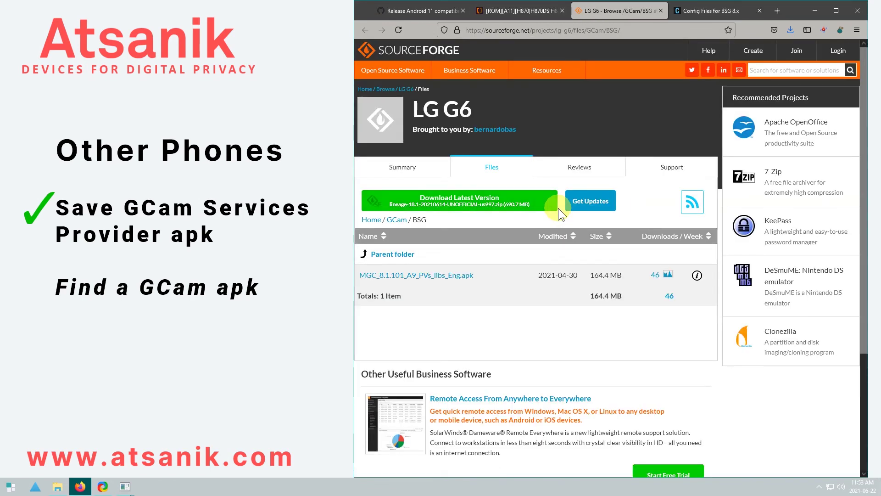
left_click(461, 276)
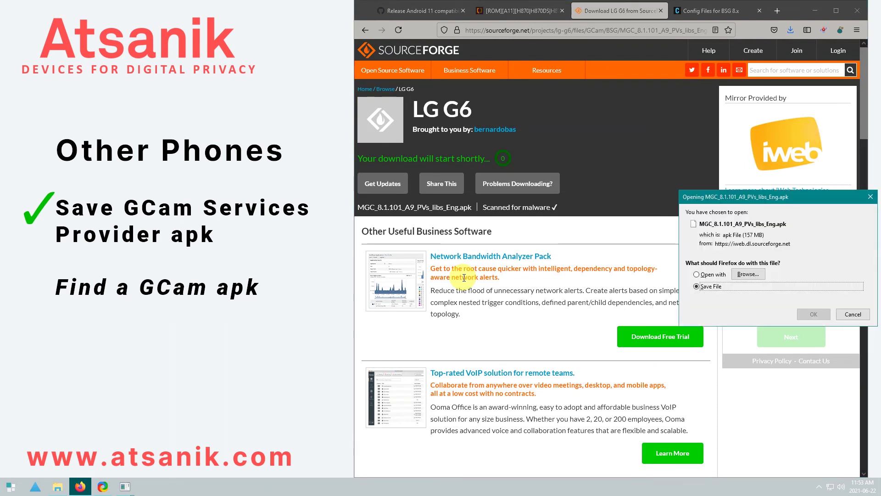
left_click(816, 315)
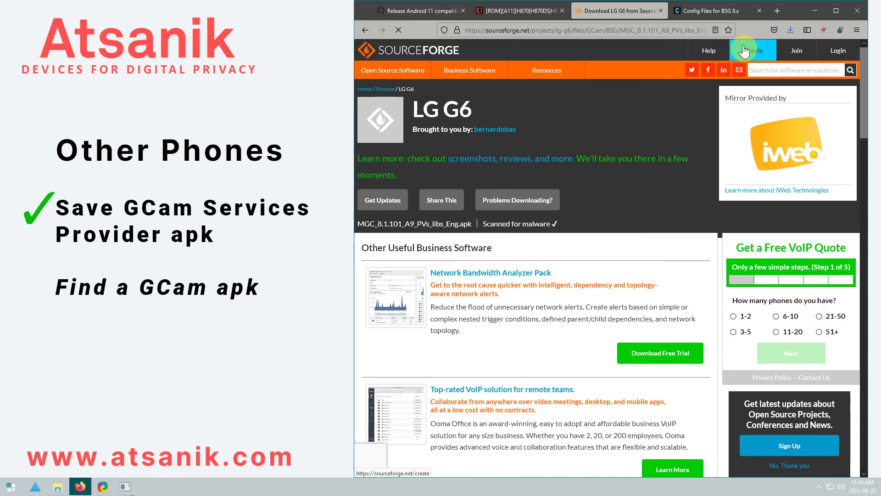
Open GCam Hub's How to Load/Save XML Configs guide from the BSG 8.x config page
left_click(740, 12)
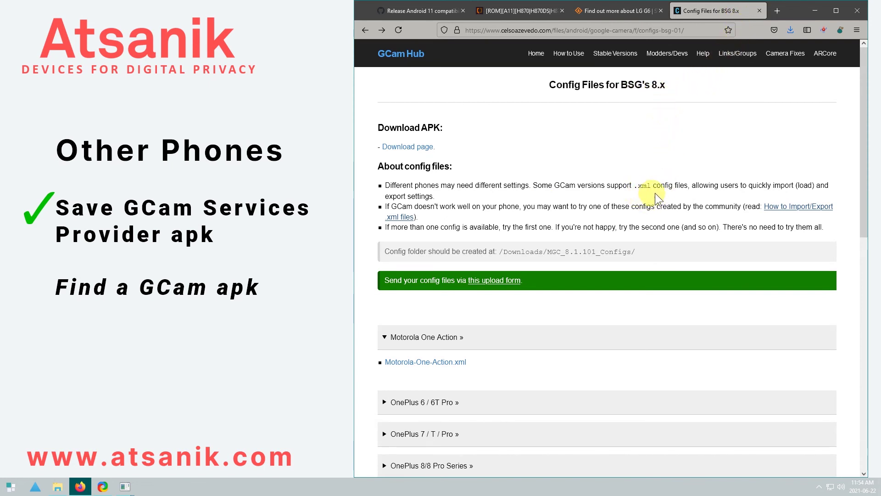
scroll(675, 225, "down", 4)
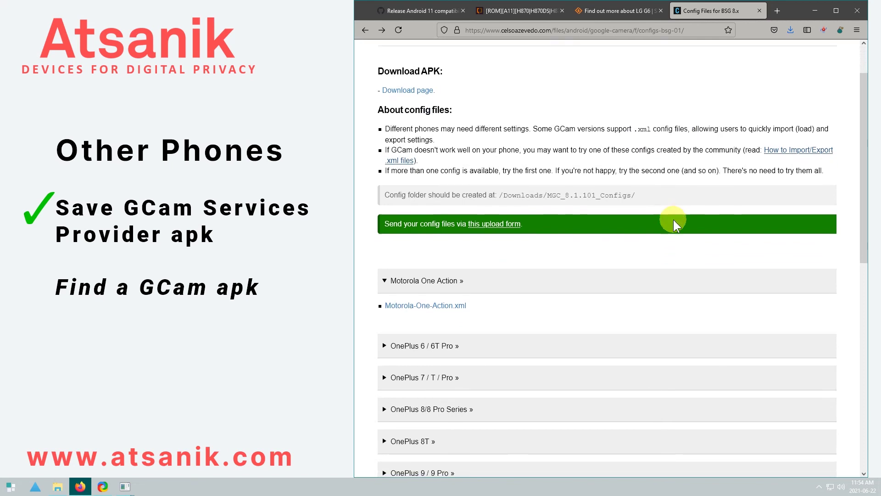
scroll(675, 225, "down", 4)
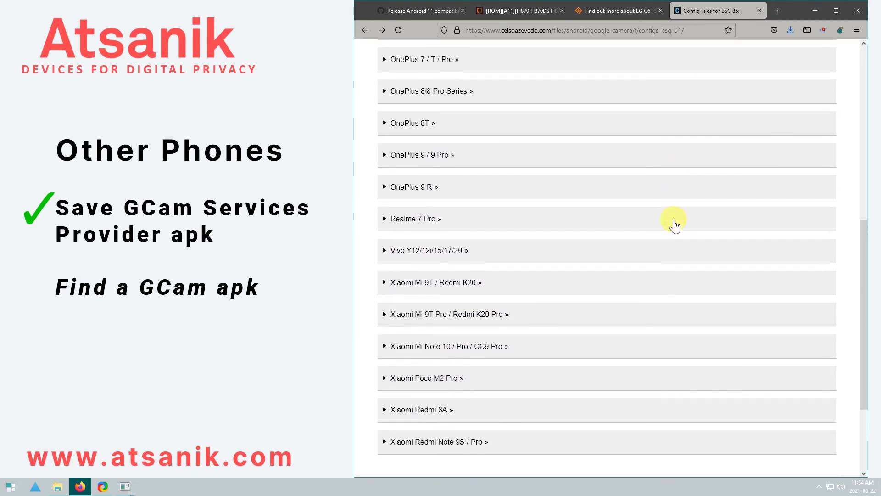
scroll(674, 225, "up", 6)
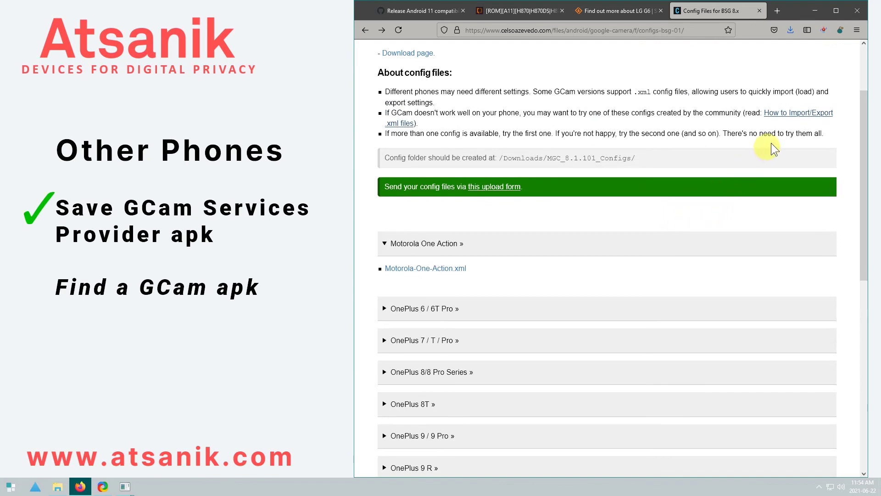
left_click(796, 114)
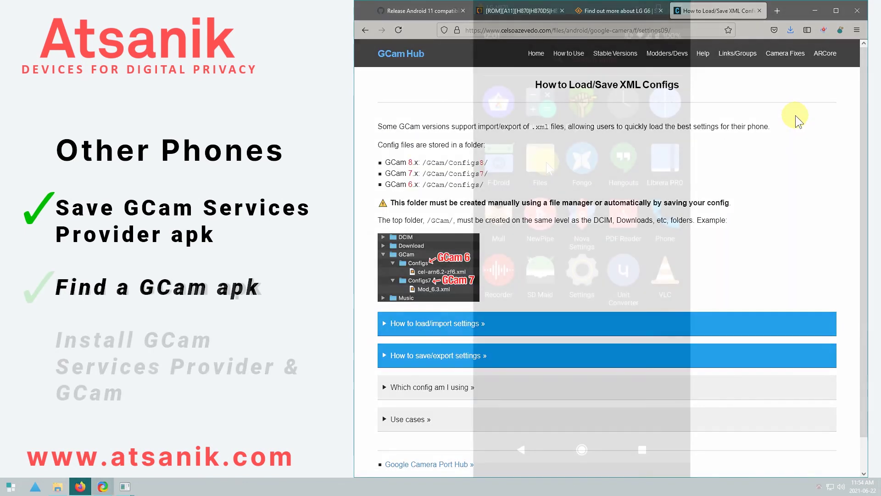
Install the downloaded MGC GCam 8.1.101 apk from Files, accepting the unknown-apps warning
scroll(595, 261, "down", 2)
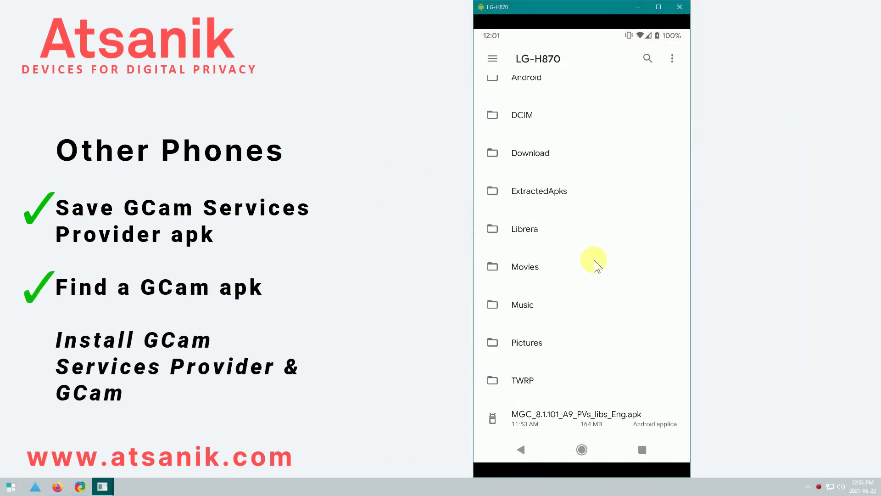
left_click(593, 415)
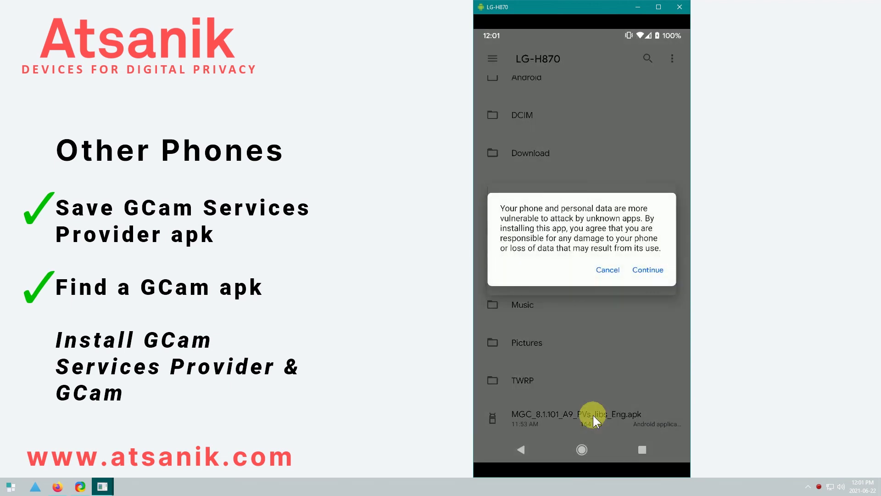
left_click(648, 271)
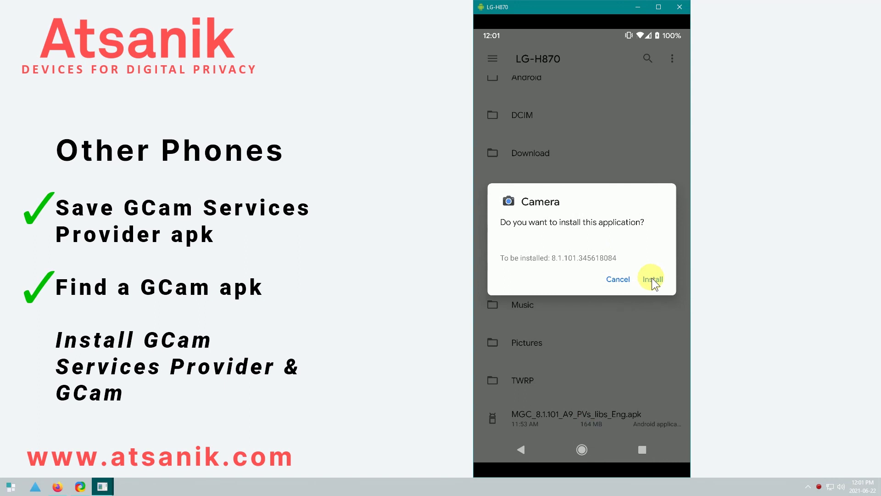
left_click(652, 279)
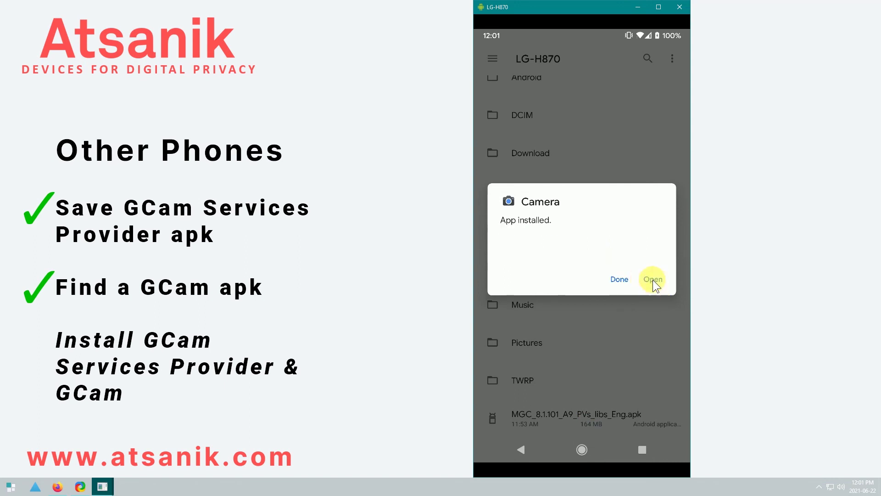
Launch the new Camera app, allow camera, location and media access, and dismiss the notice
left_click(653, 279)
left_click(653, 280)
left_click(602, 238)
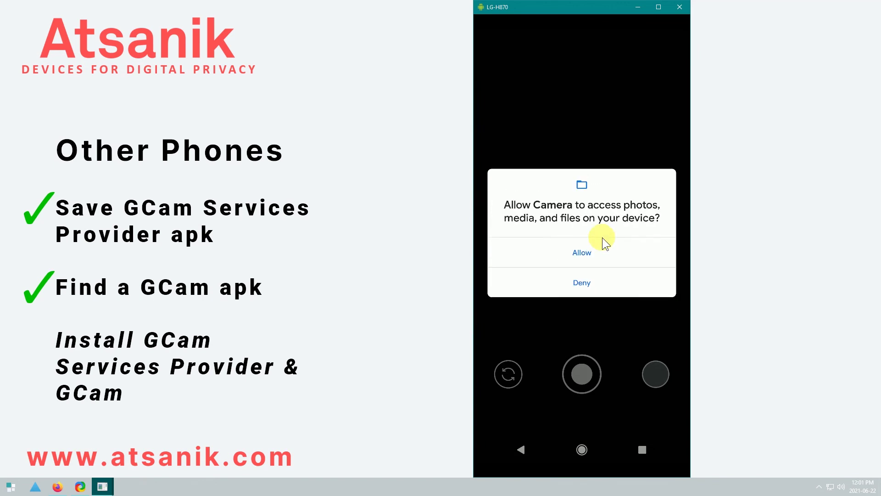
left_click(592, 252)
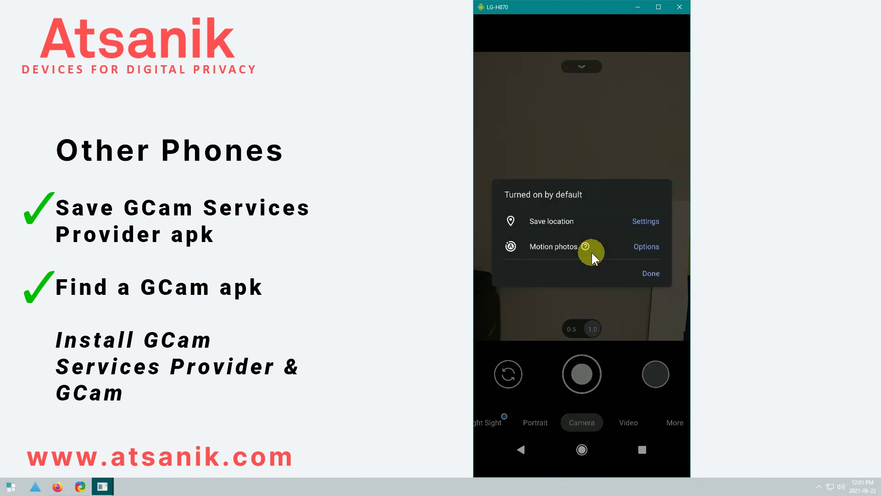
left_click(654, 274)
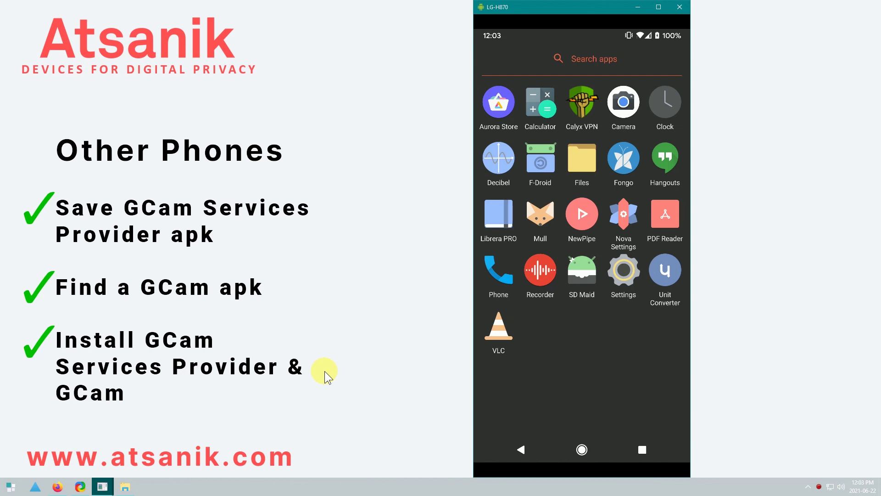
Turn off Allow network access under the Camera app's Mobile data & Wi-Fi settings
left_click(625, 275)
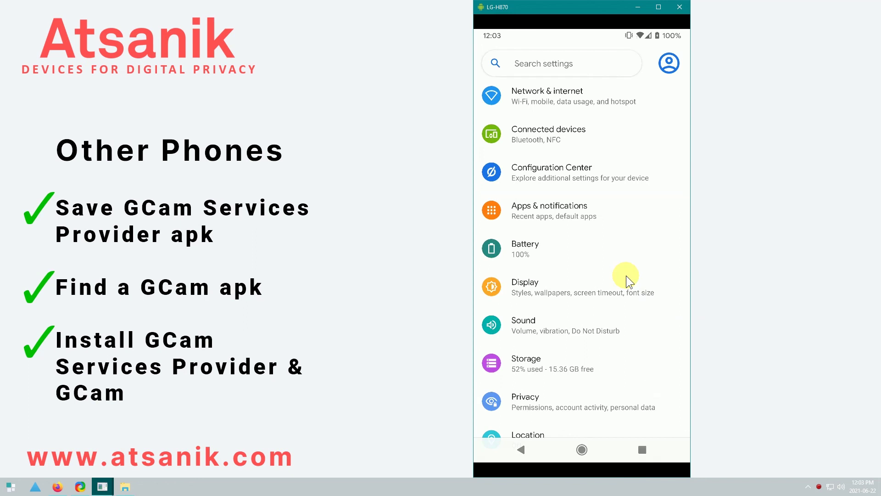
left_click(577, 215)
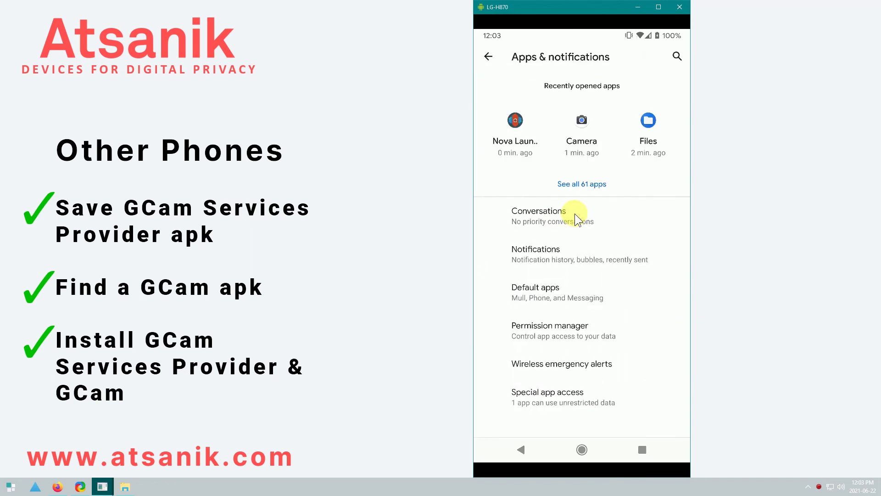
left_click(591, 183)
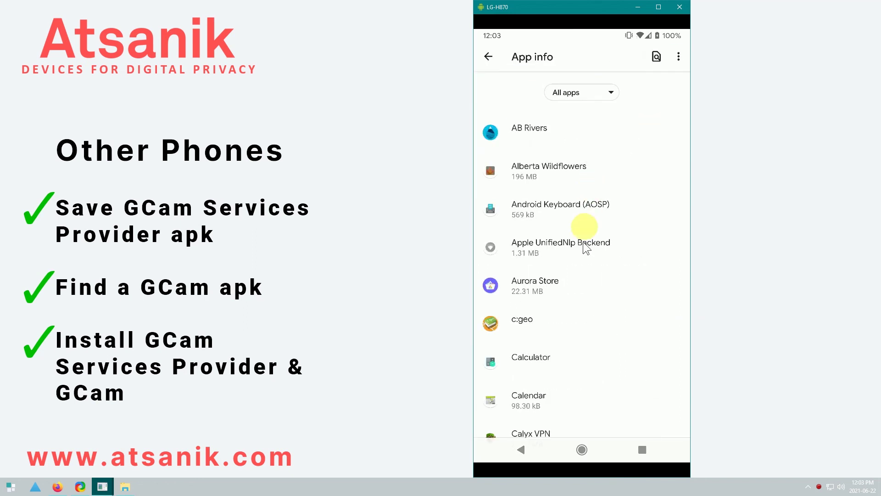
scroll(582, 251, "down", 3)
scroll(582, 251, "down", 1)
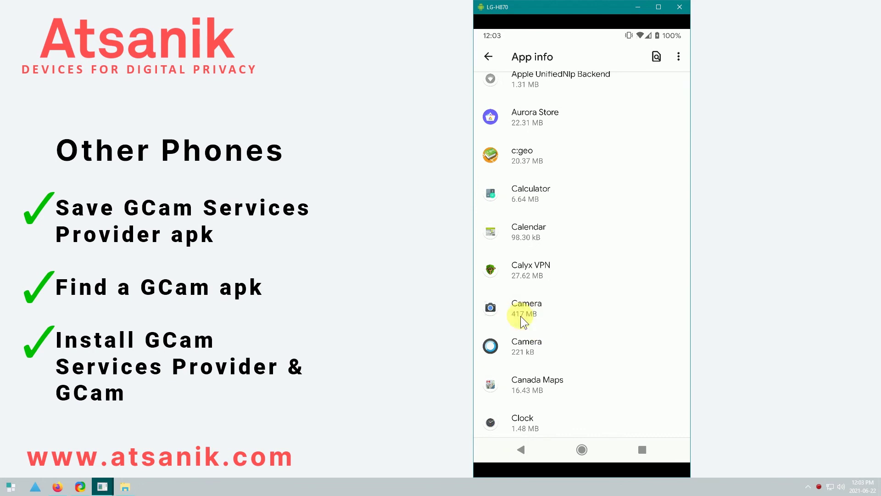
left_click(521, 316)
left_click(559, 313)
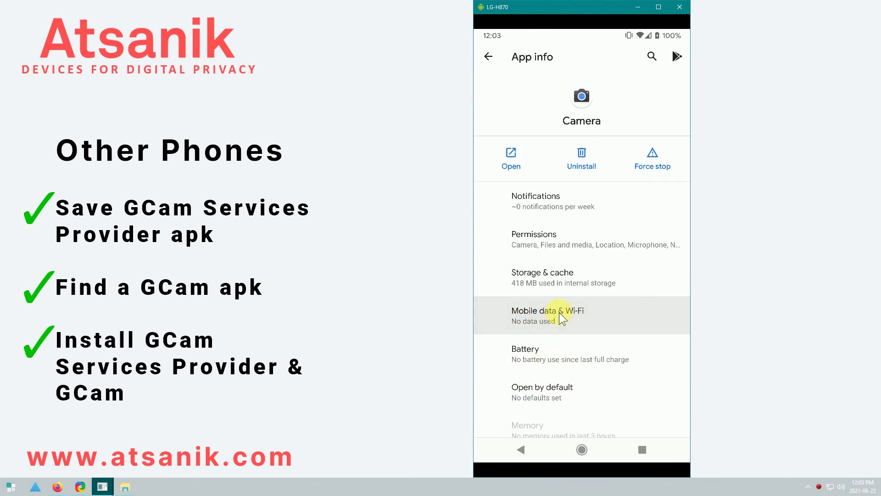
left_click(668, 209)
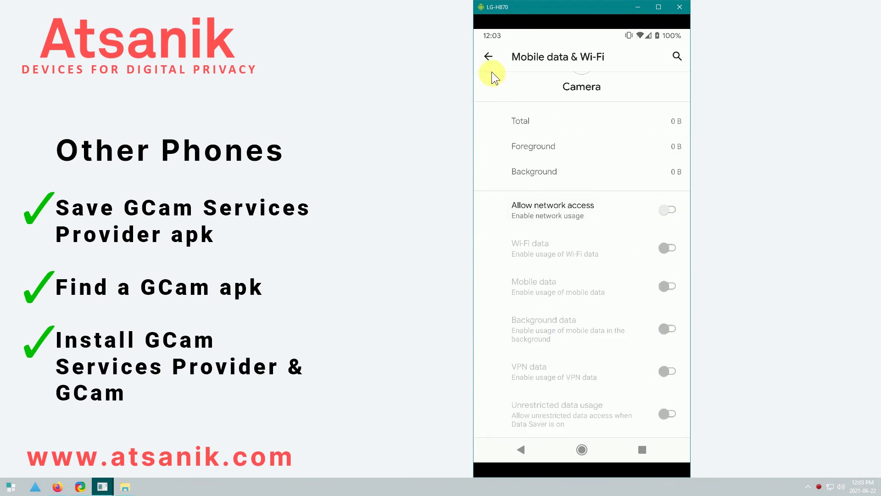
Set the Camera app's Network permission to Deny
left_click(488, 57)
left_click(593, 244)
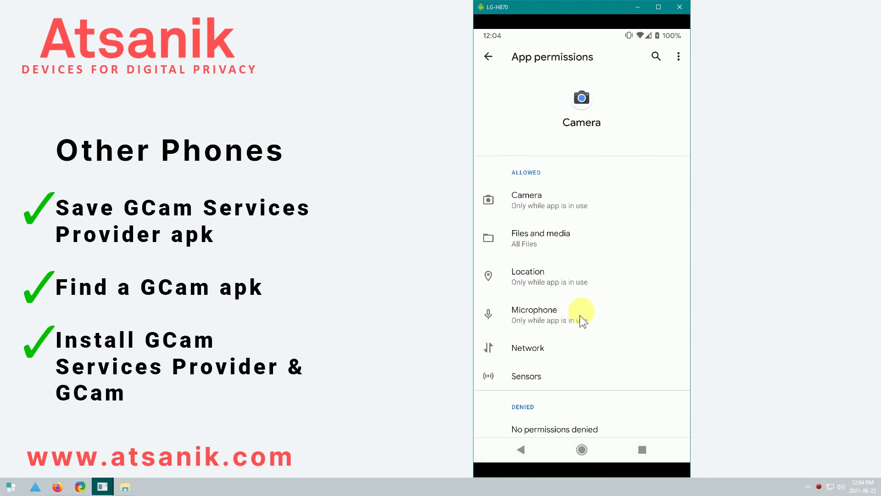
left_click(535, 348)
left_click(491, 219)
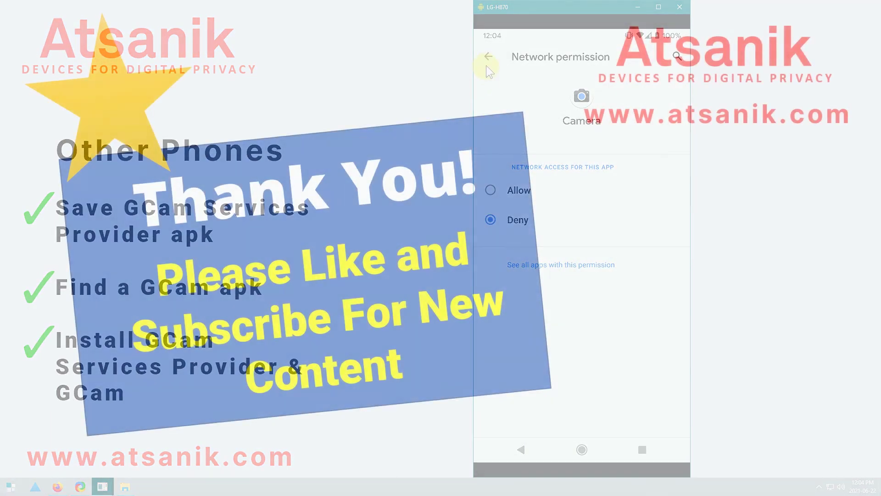